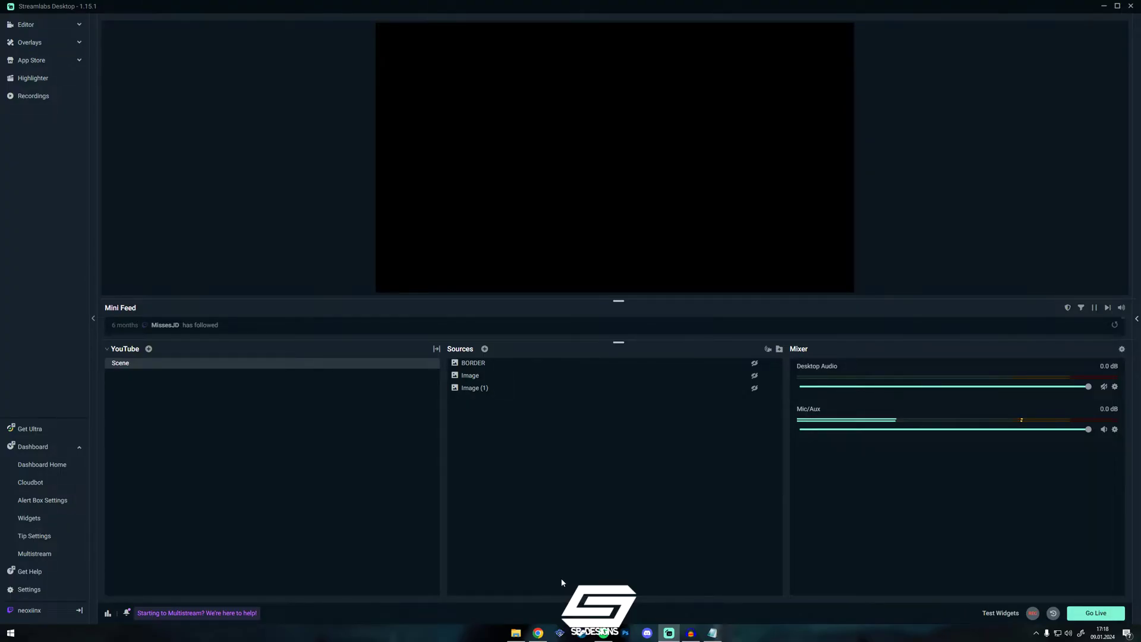
Step: Switch to Chrome to view the Twitch Stream settings page with its VOD settings
mouse_move(540, 635)
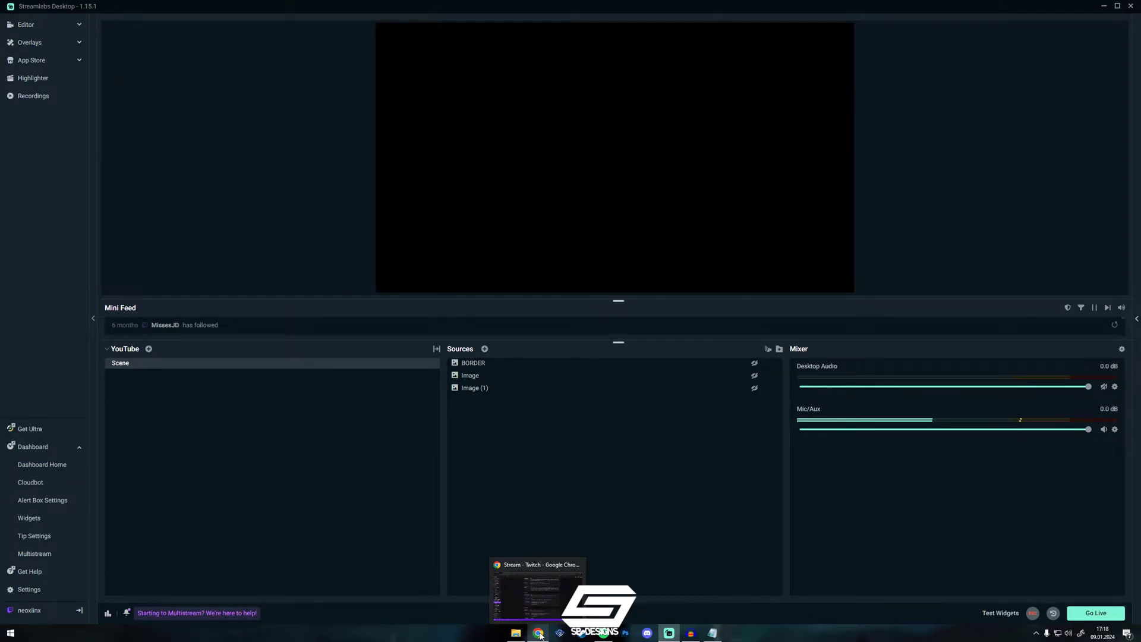
click(539, 633)
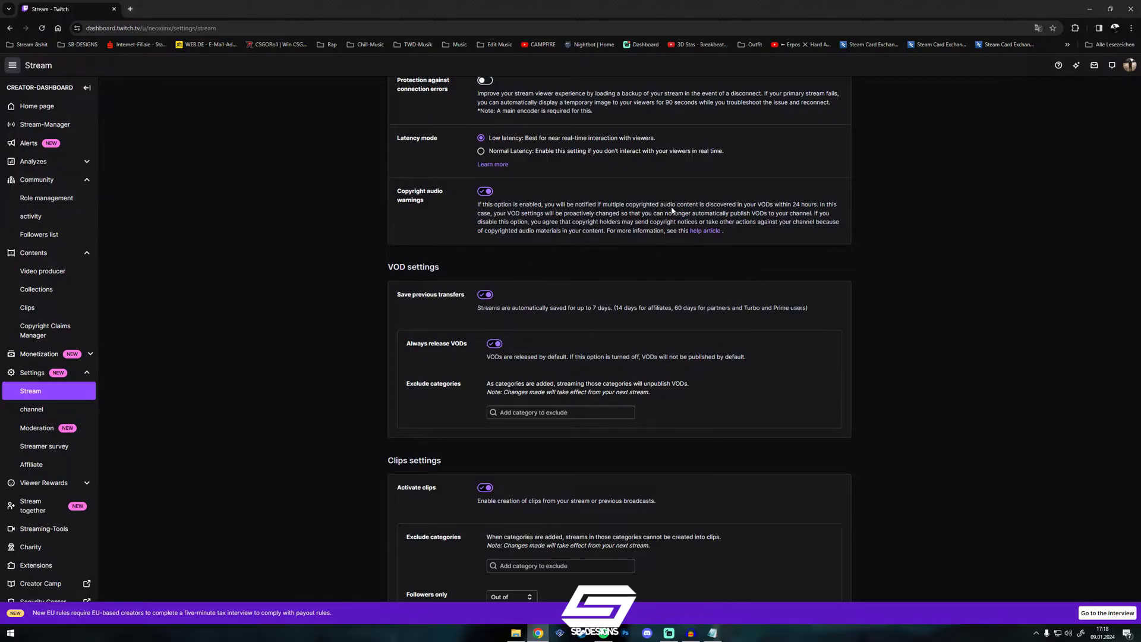
Step: Minimize Chrome to return to the Streamlabs Desktop editor
click(1086, 9)
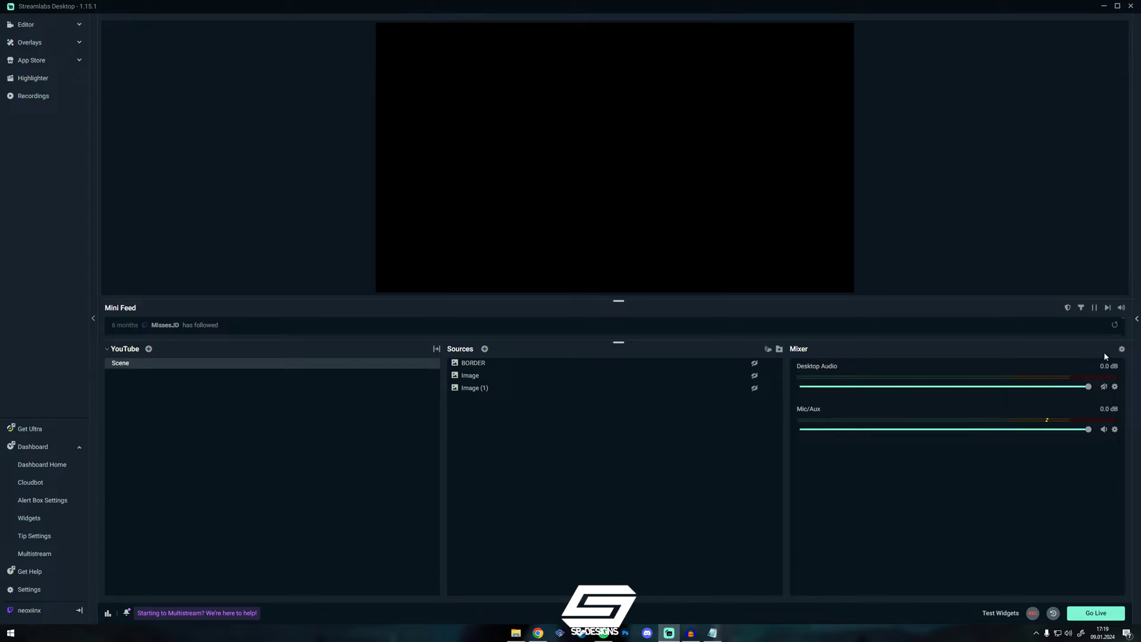
Step: In Advanced Audio Global Settings, set Streaming Track to 1 and keep Twitch VOD Track at 2
click(1122, 350)
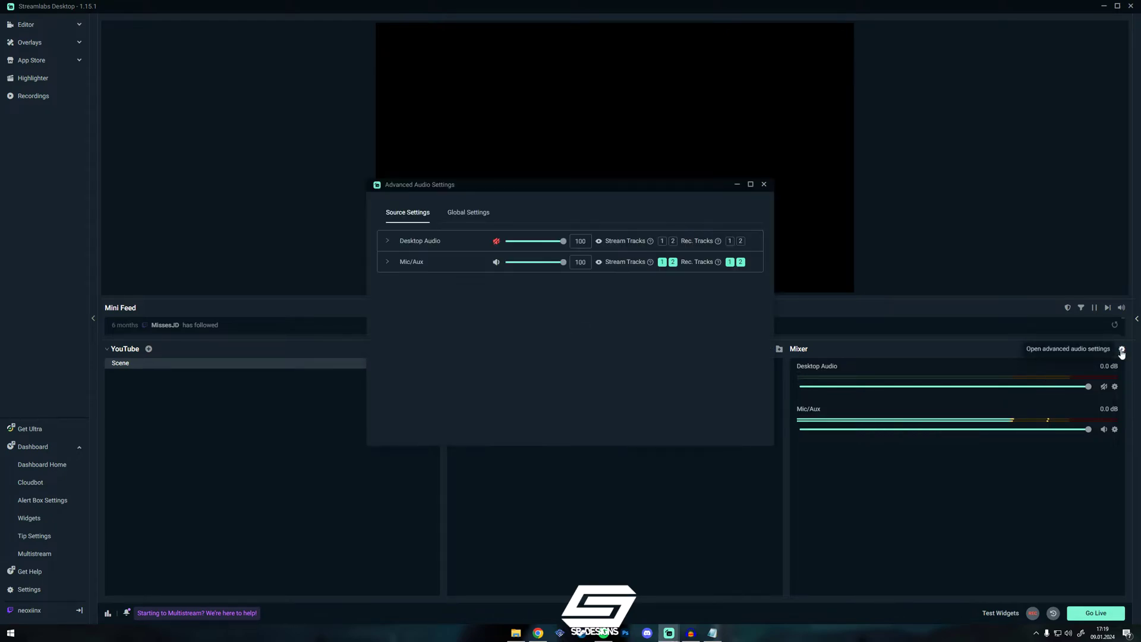
click(474, 215)
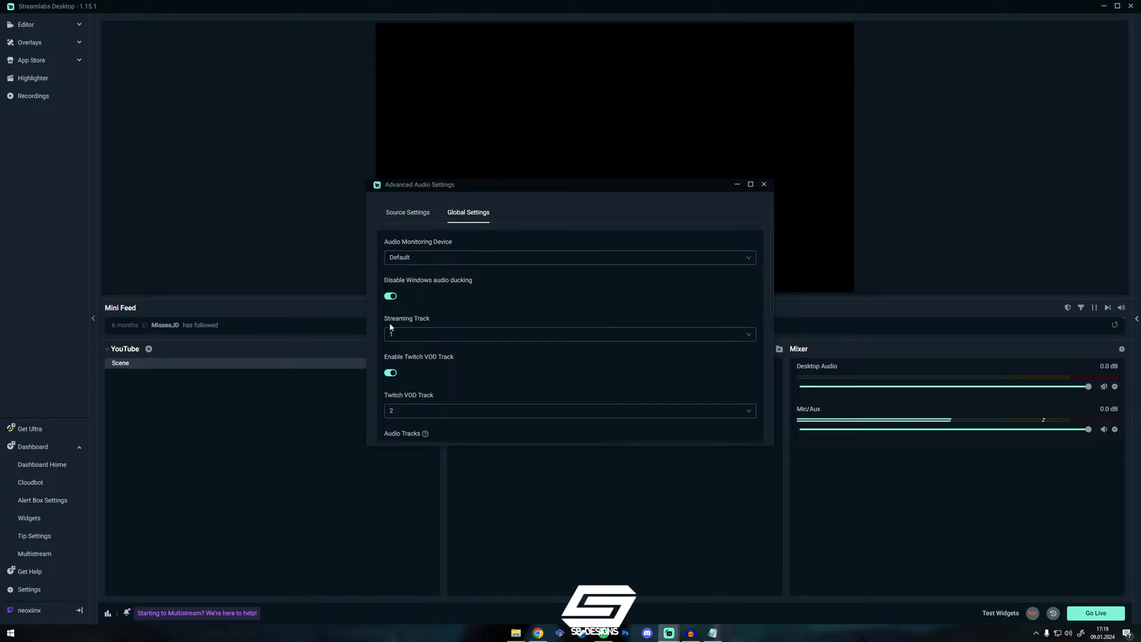
click(429, 336)
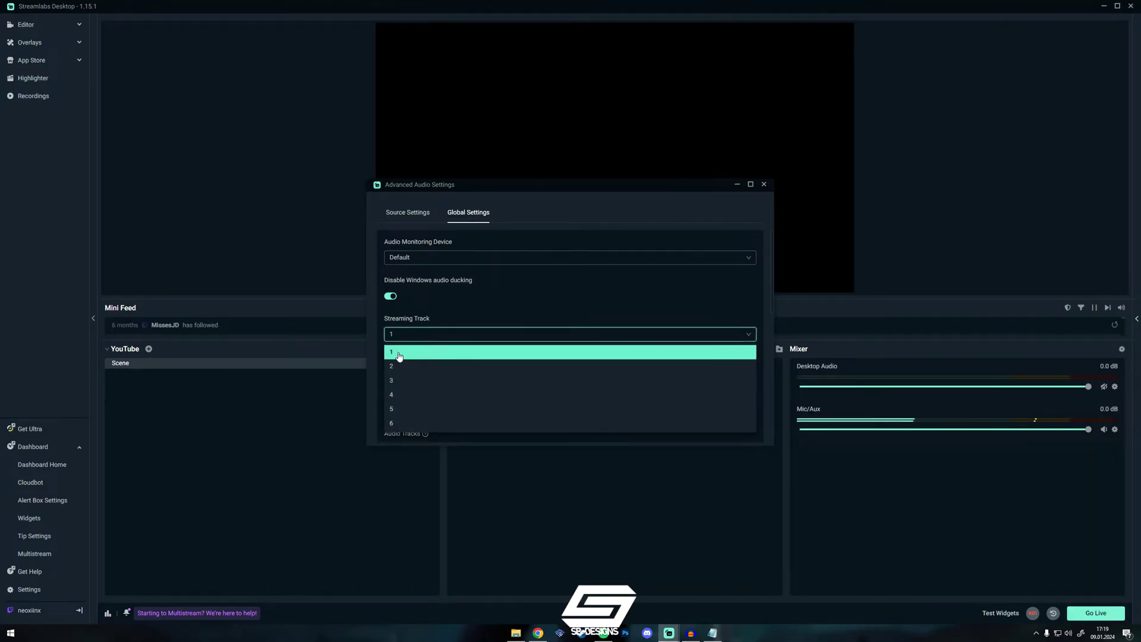
click(399, 355)
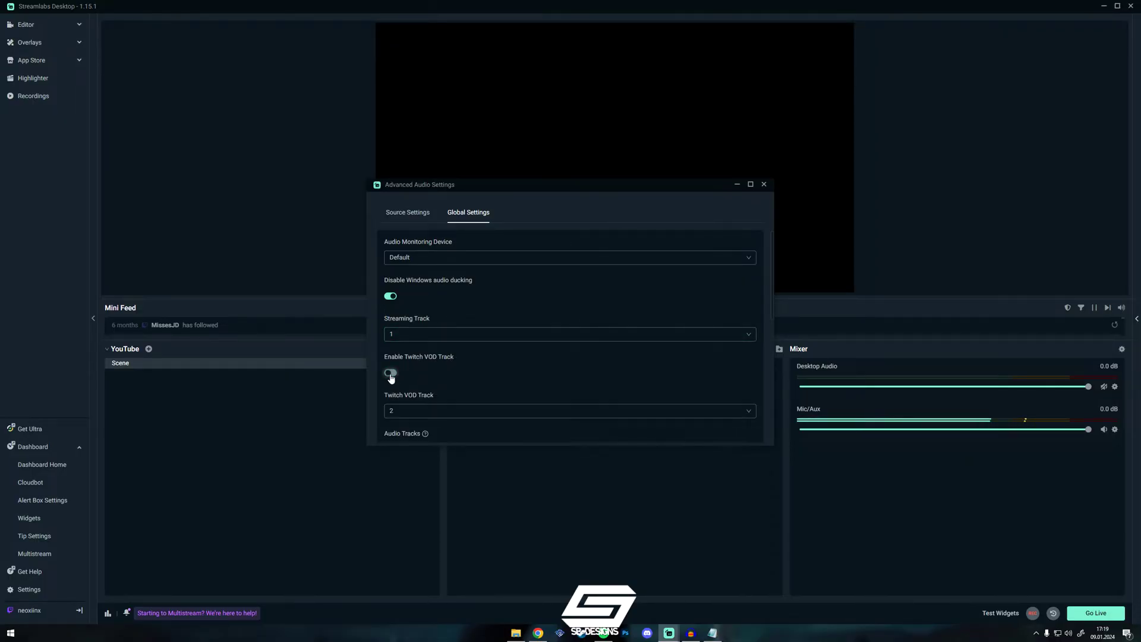
scroll(392, 403, down, 1)
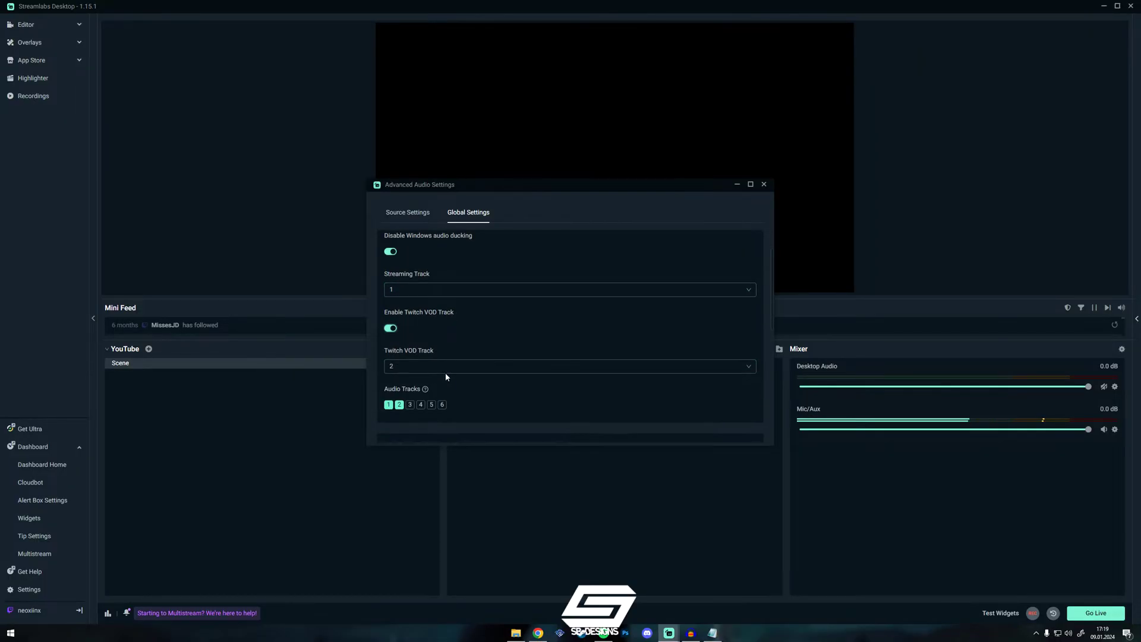
click(393, 366)
click(392, 293)
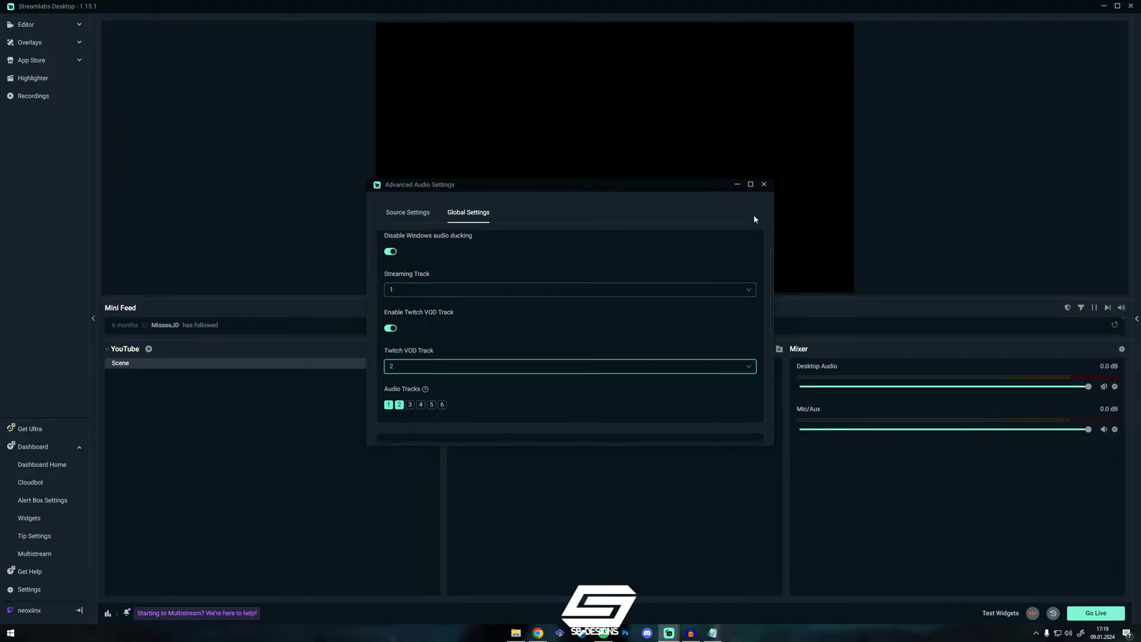
Step: Add an Application Audio Capture (BETA) source to the scene
click(765, 185)
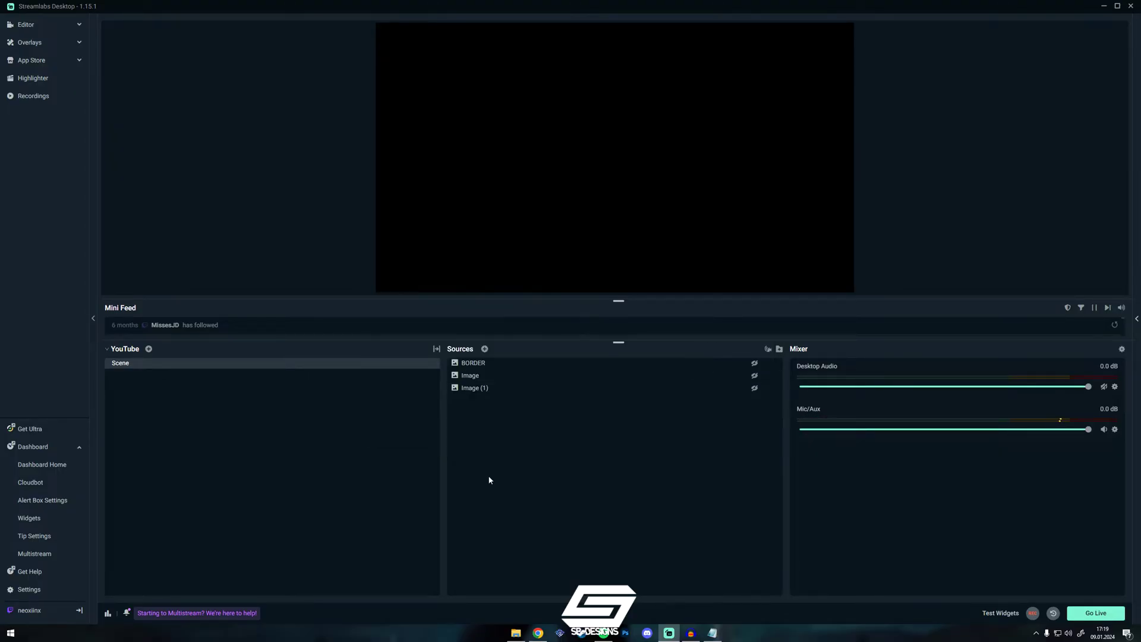
click(485, 349)
scroll(486, 353, down, 3)
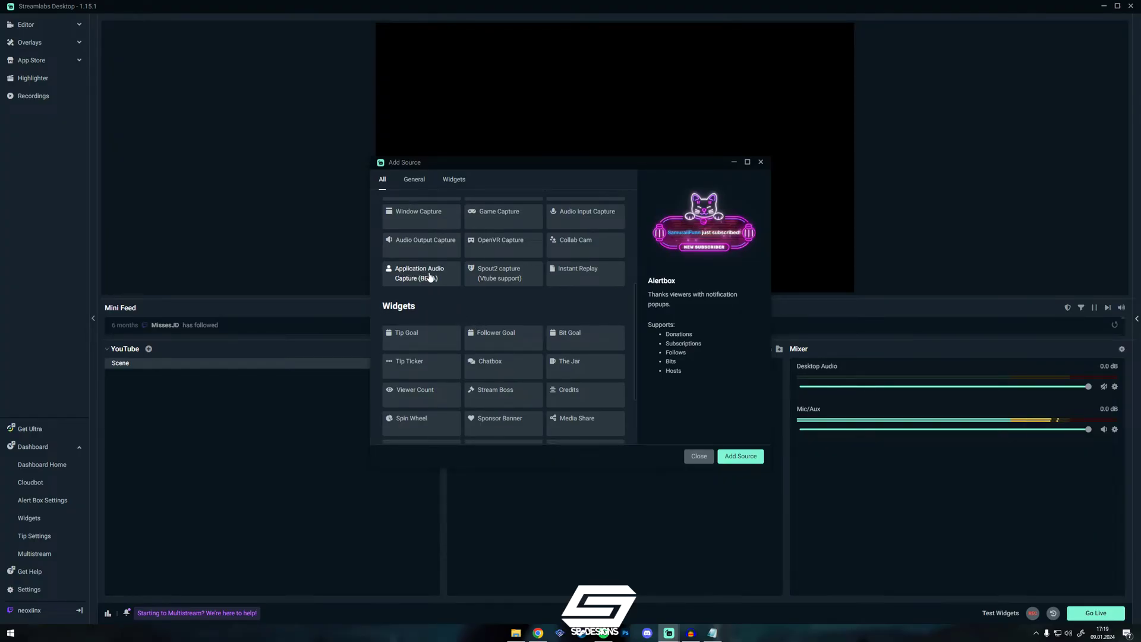
scroll(421, 304, up, 1)
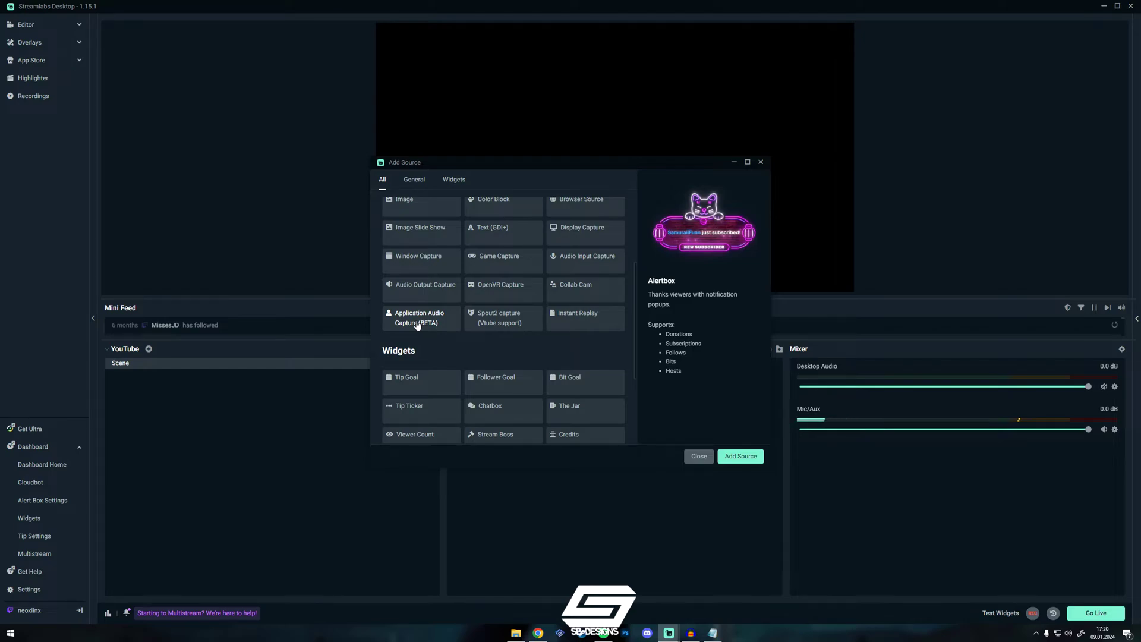
click(417, 324)
click(728, 456)
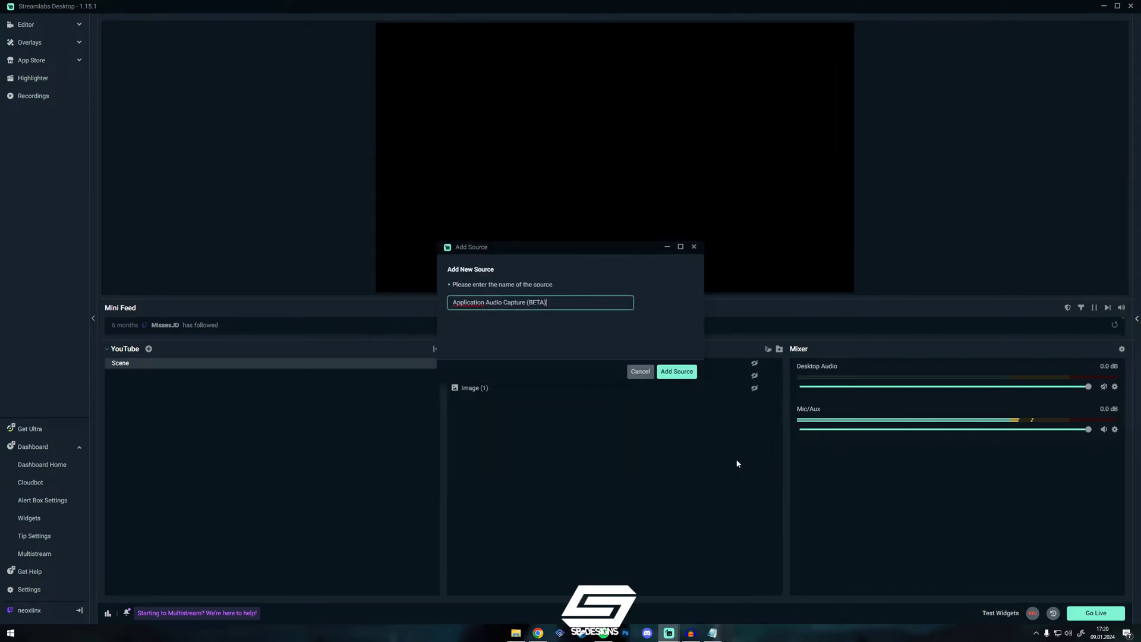
Step: Name the new audio capture source Spotify_Audio and create it
click(605, 633)
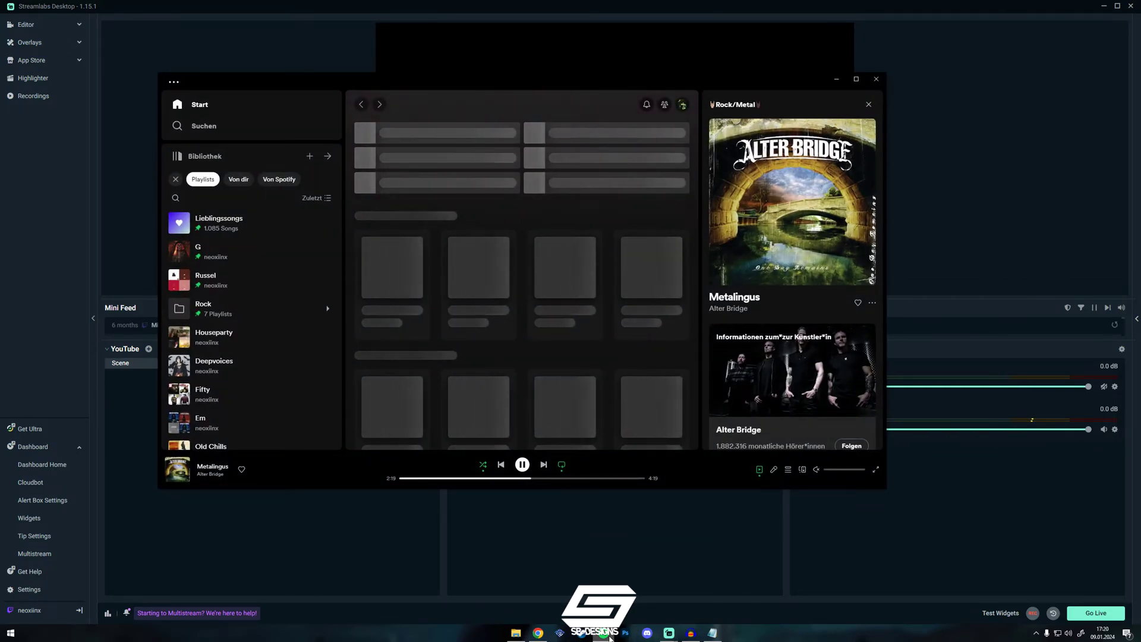
click(604, 634)
triple_click(565, 309)
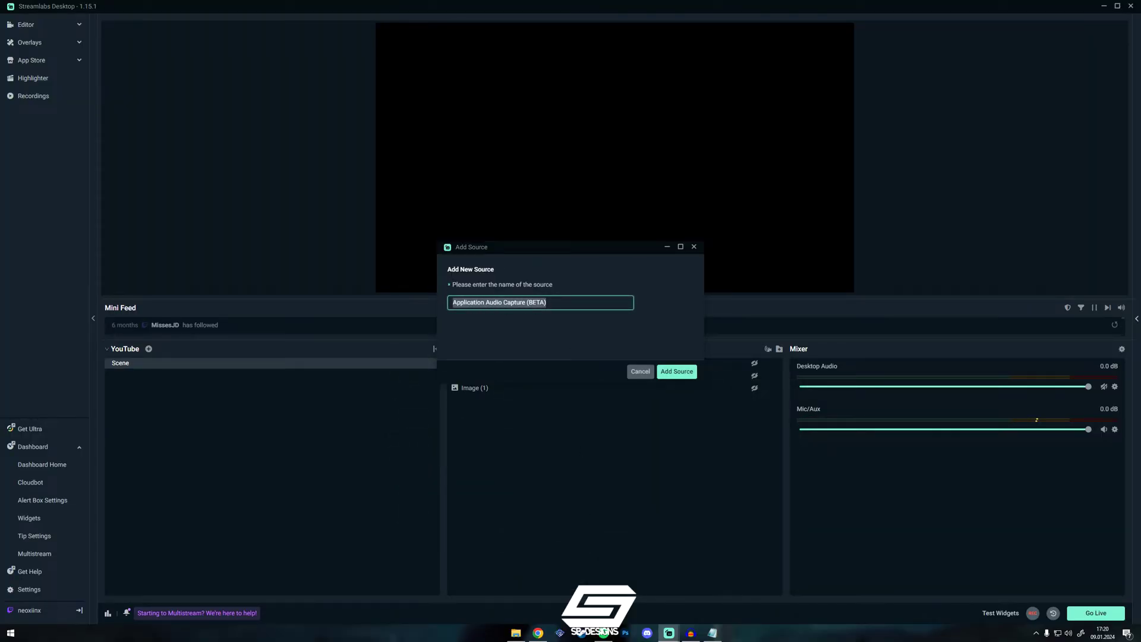
text(Spotify_aud)
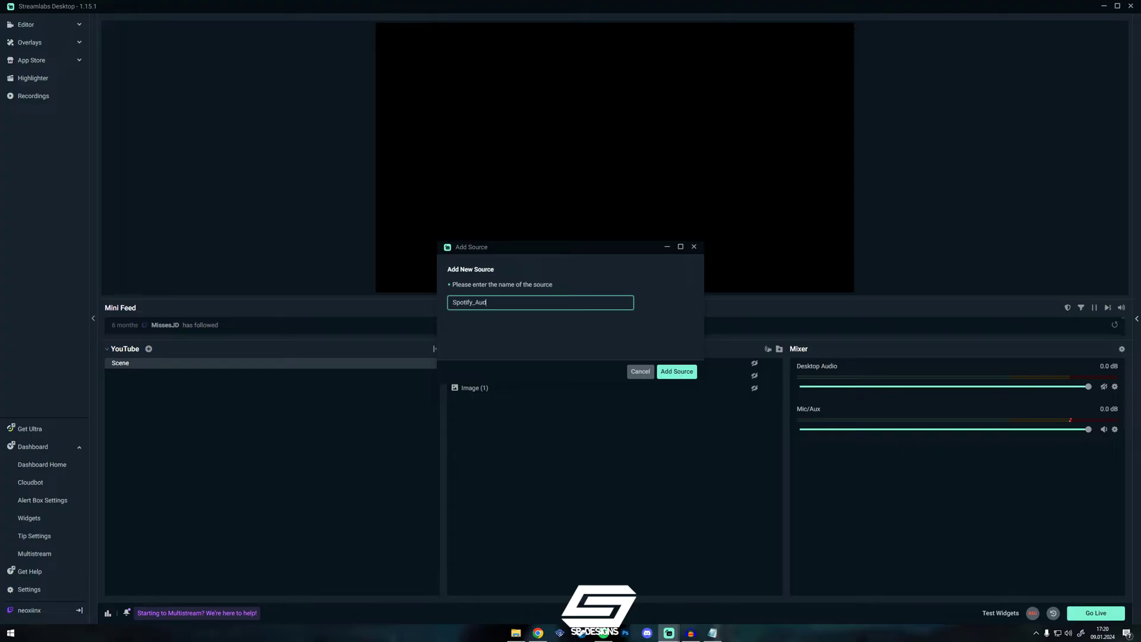
text(io)
key(Return)
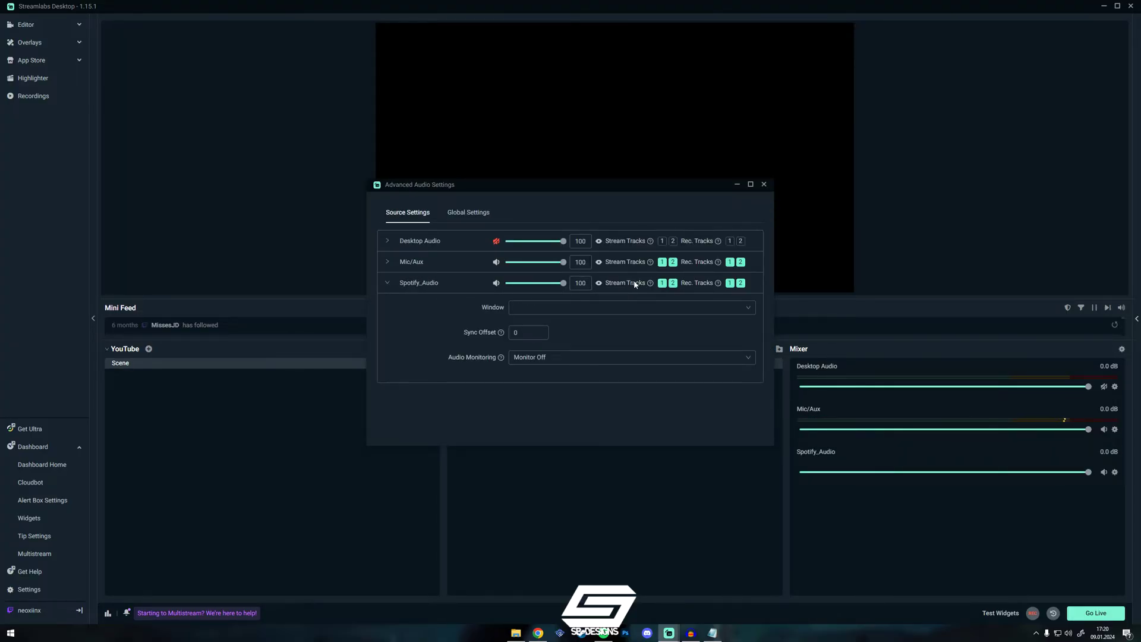
Step: Take Spotify_Audio off stream track 2 and review the global audio settings
click(672, 283)
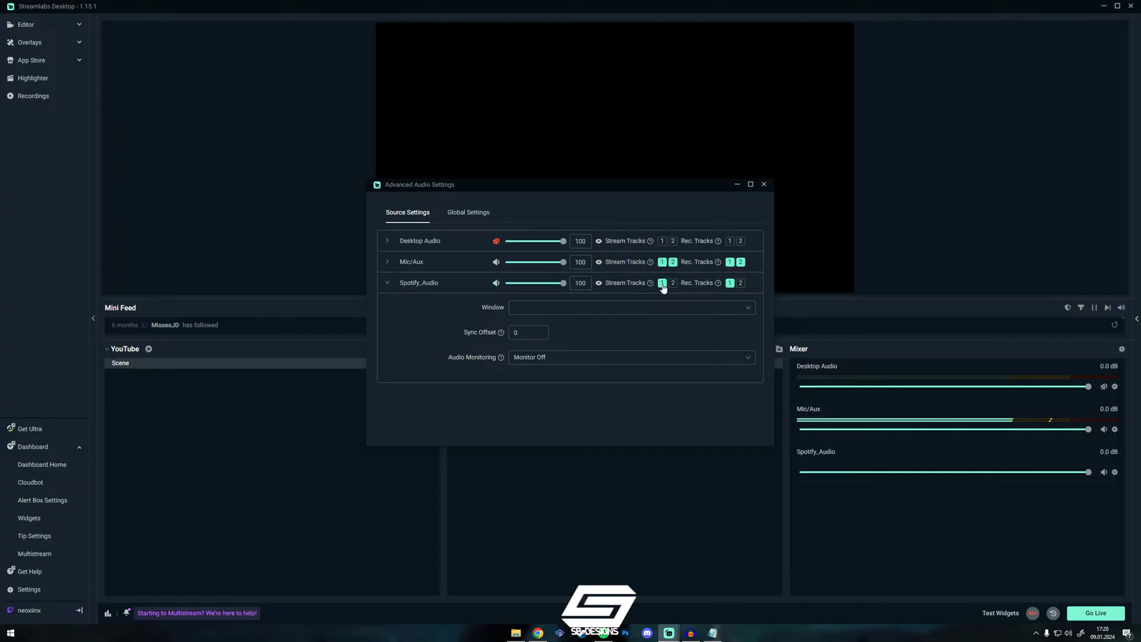
click(480, 212)
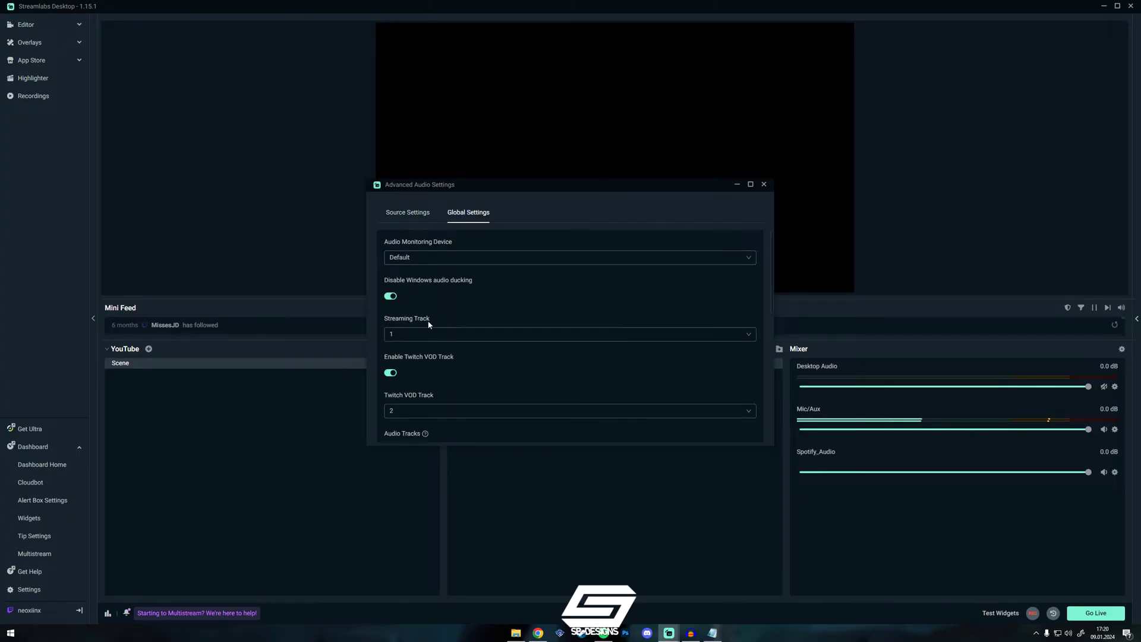
click(419, 214)
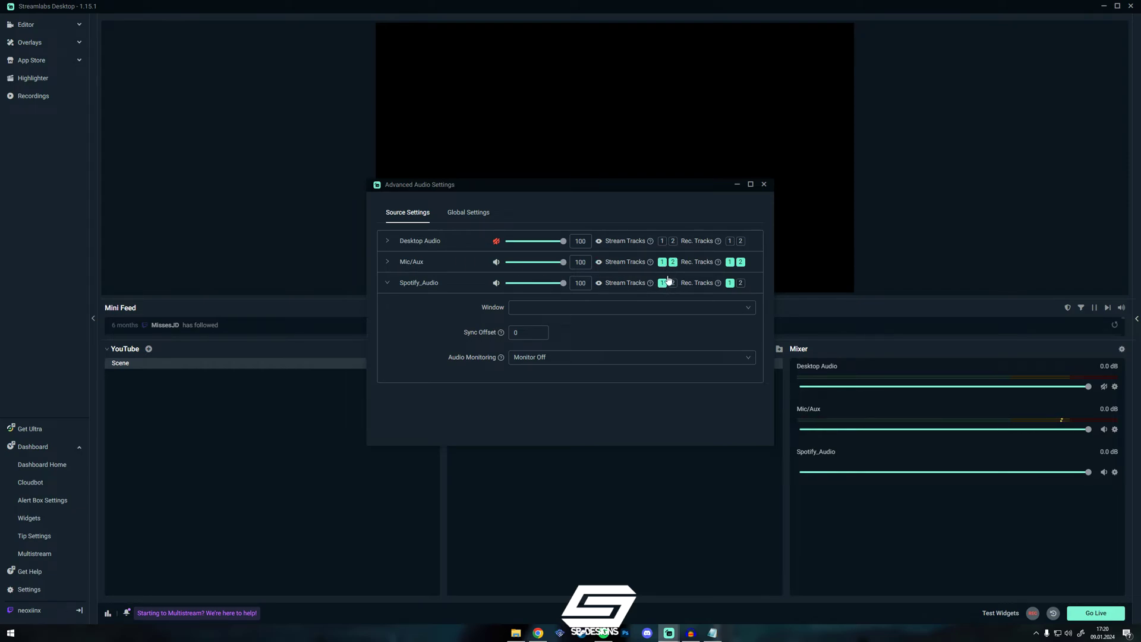
click(468, 214)
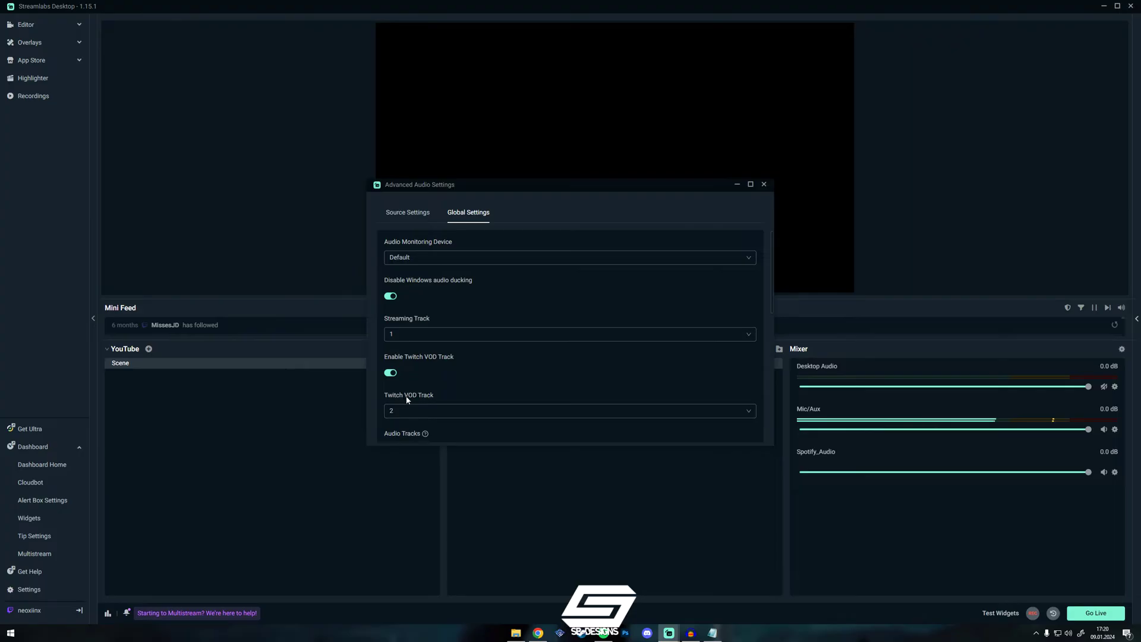
click(401, 213)
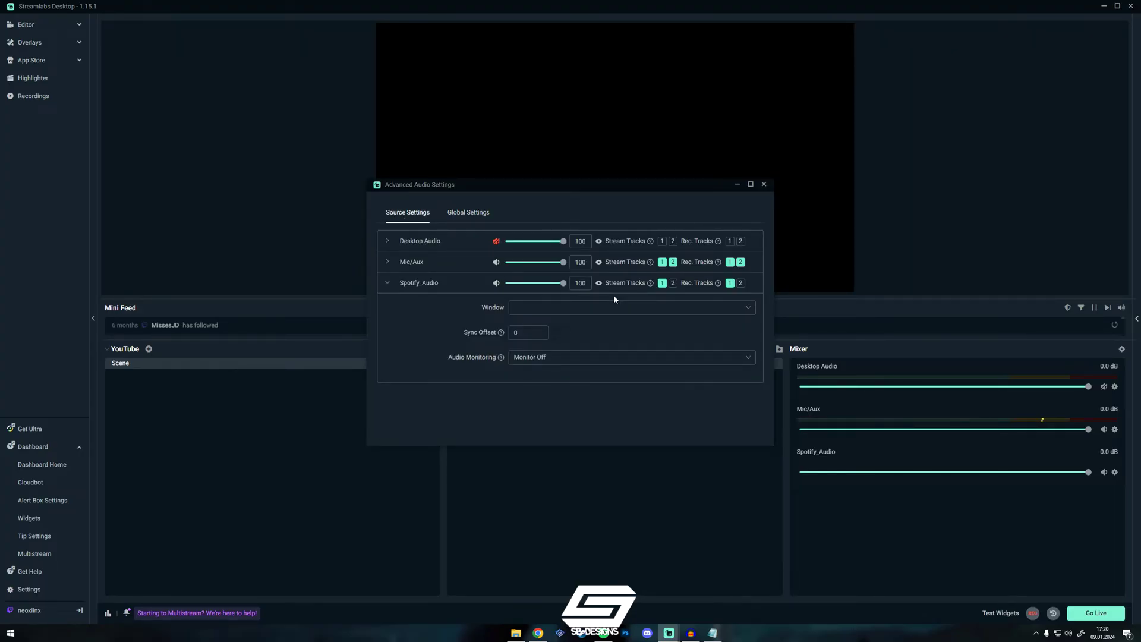
Step: Set Spotify_Audio's Window to [Spotify.exe] and close the advanced audio settings
click(524, 311)
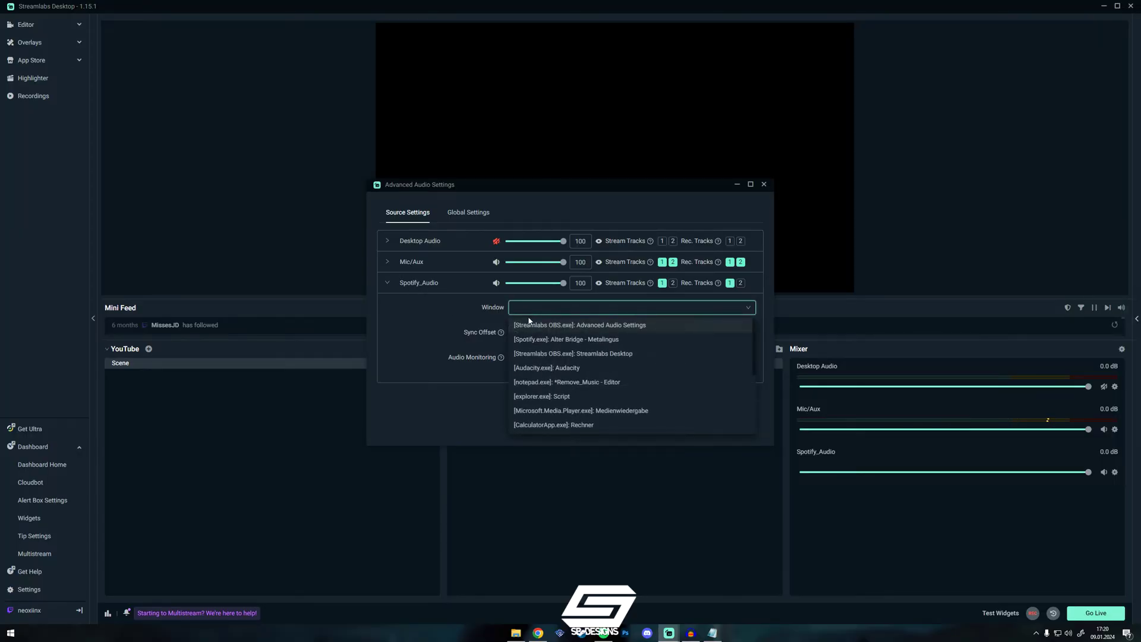
scroll(670, 358, down, 1)
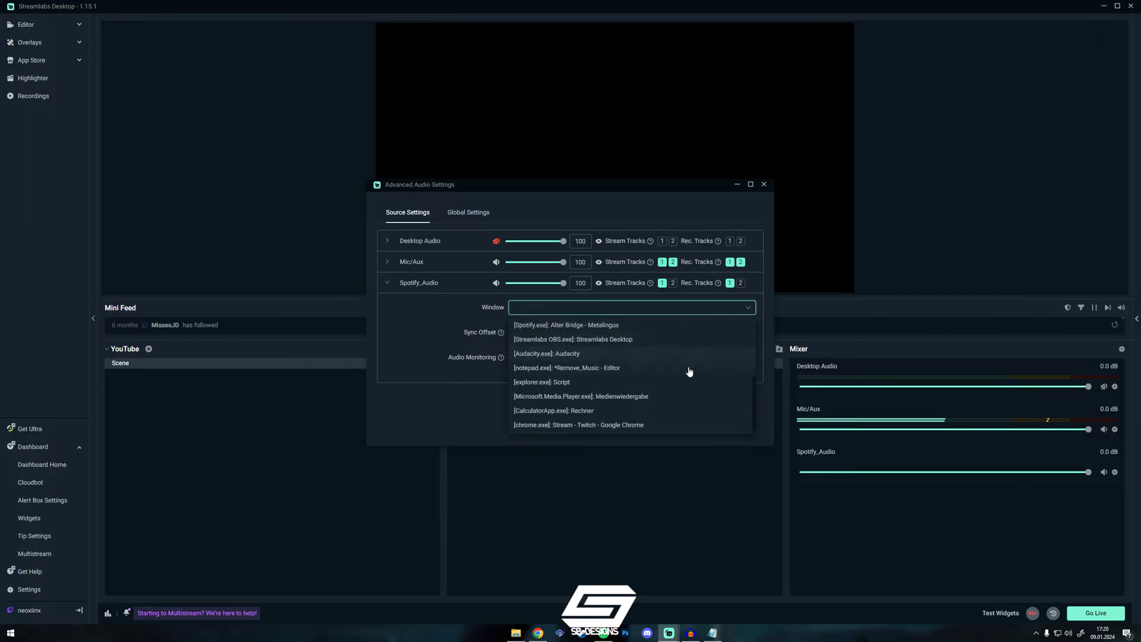
scroll(644, 387, up, 1)
scroll(645, 387, down, 1)
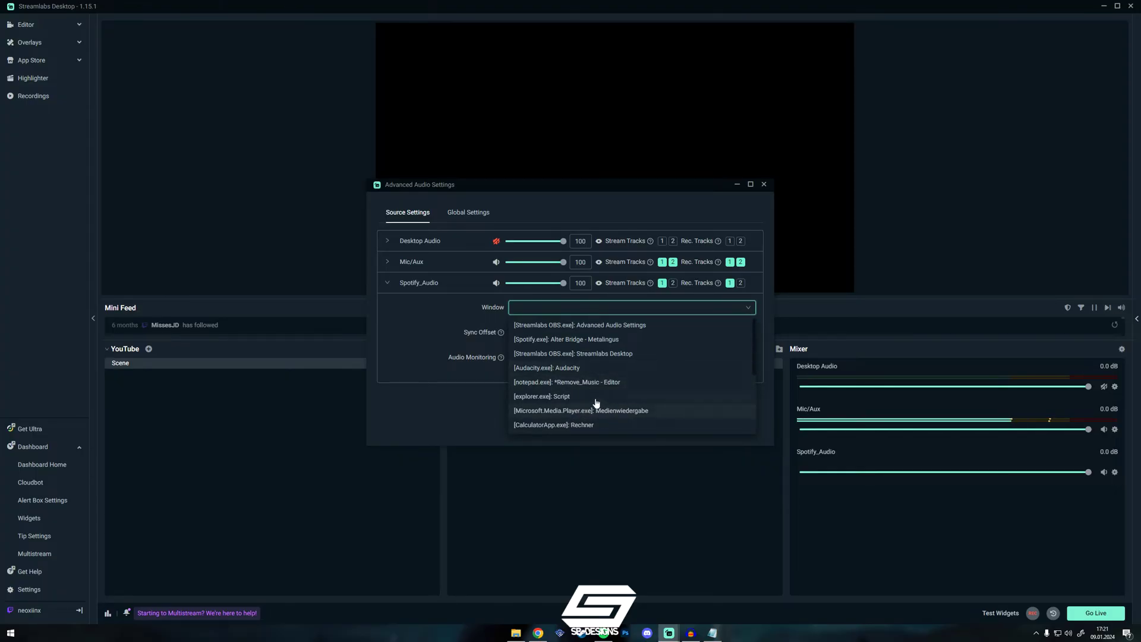
scroll(554, 341, up, 1)
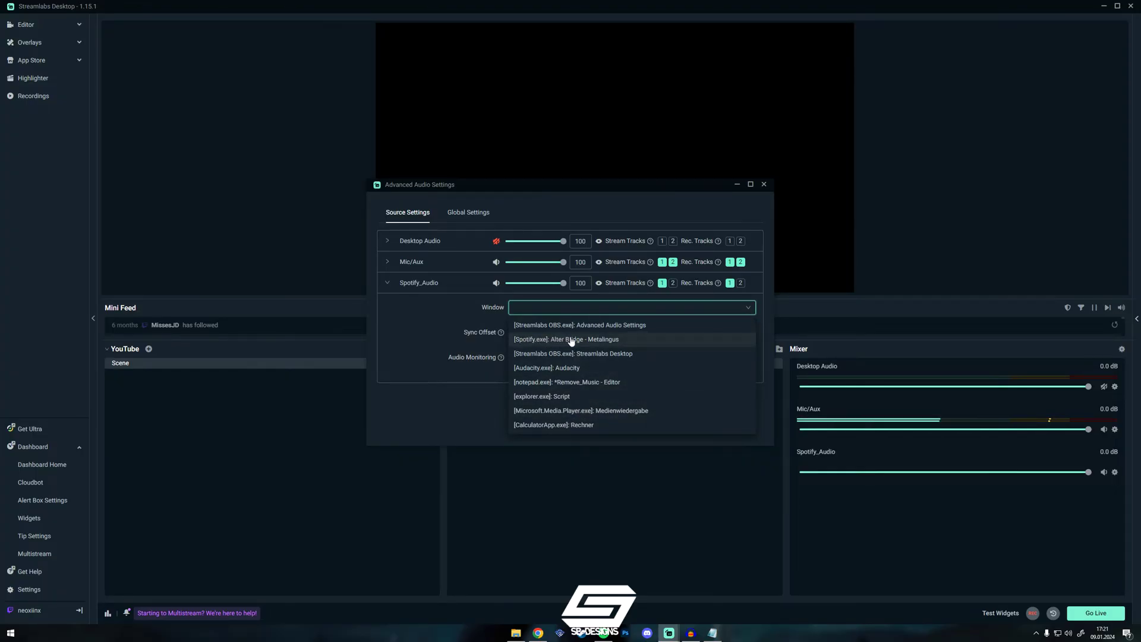
click(554, 339)
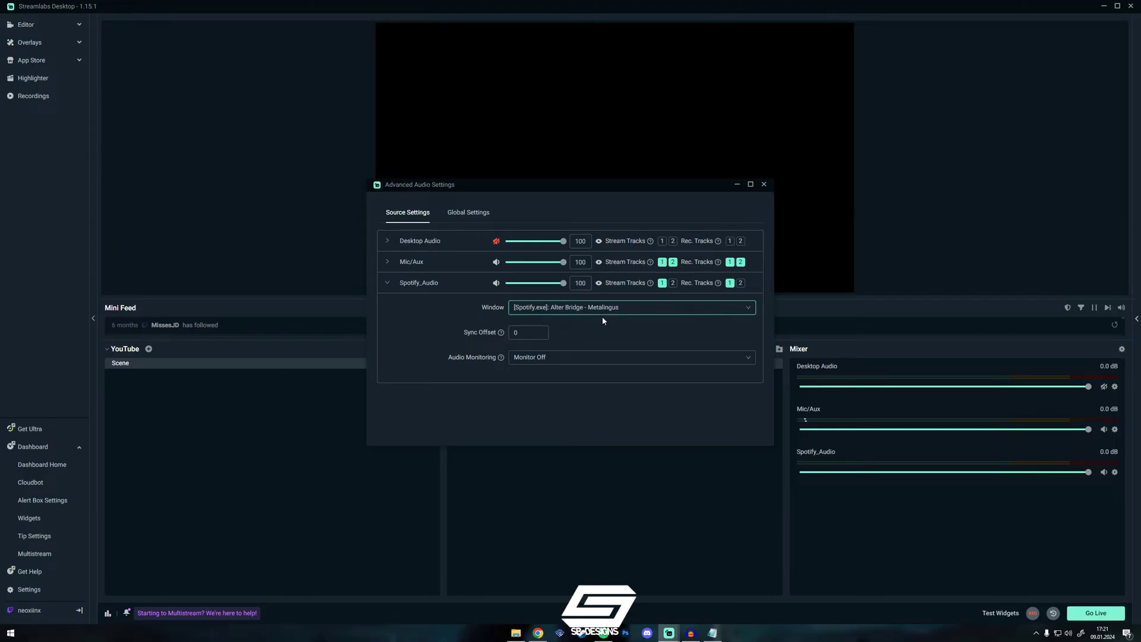
click(764, 185)
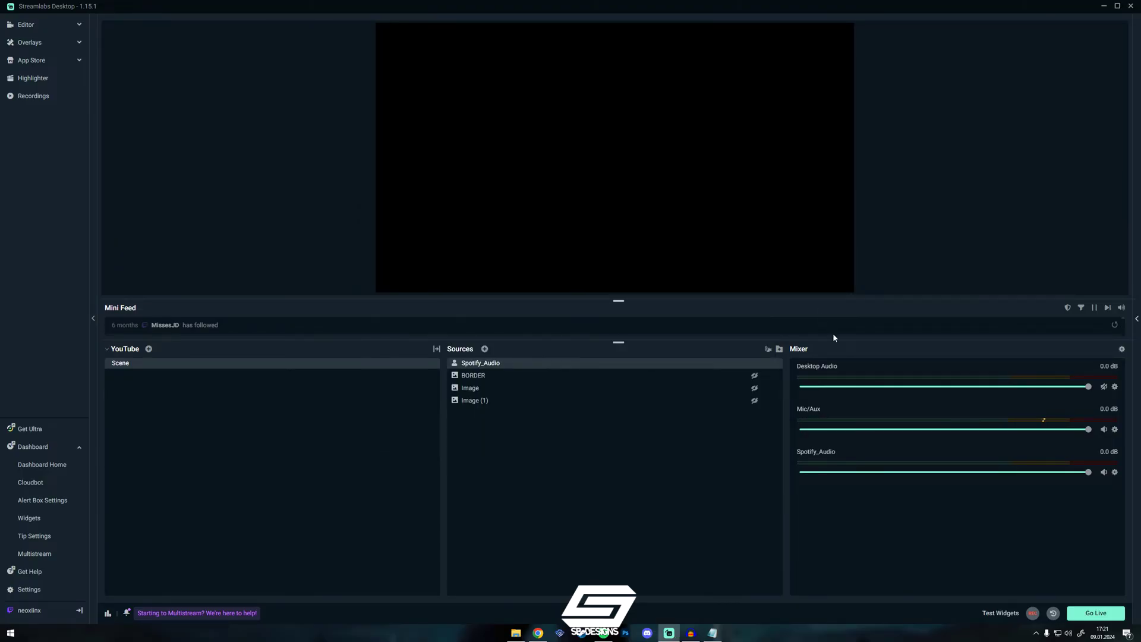
Step: Move the Spotify window aside, lower its playback volume slightly, then minimize it
click(604, 633)
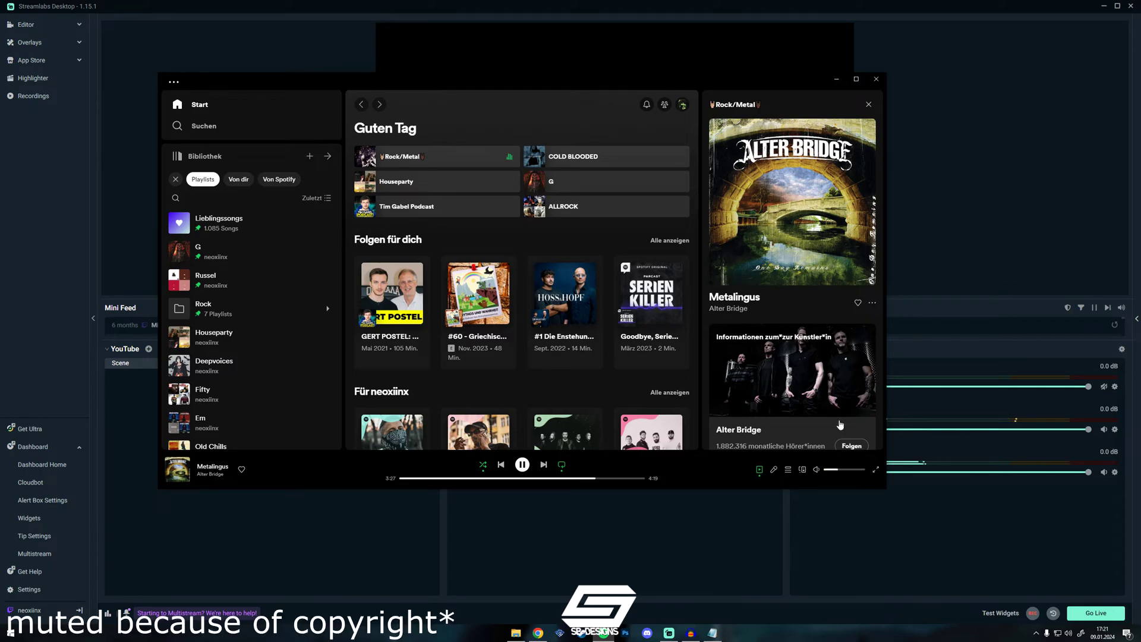
drag(654, 79, 494, 82)
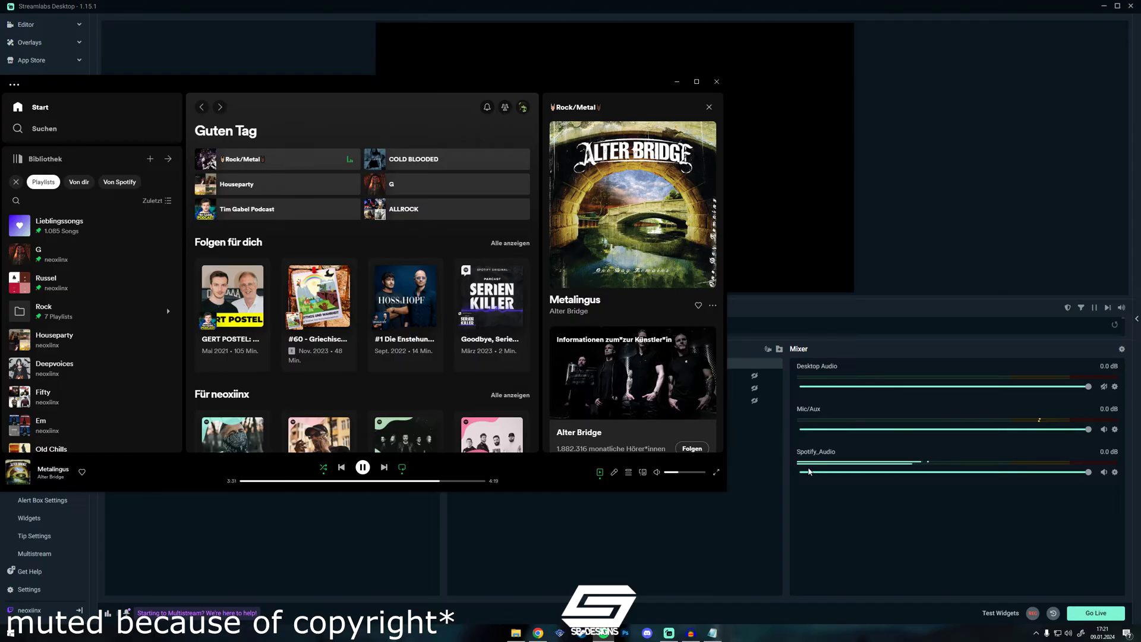
drag(677, 477, 666, 479)
click(677, 82)
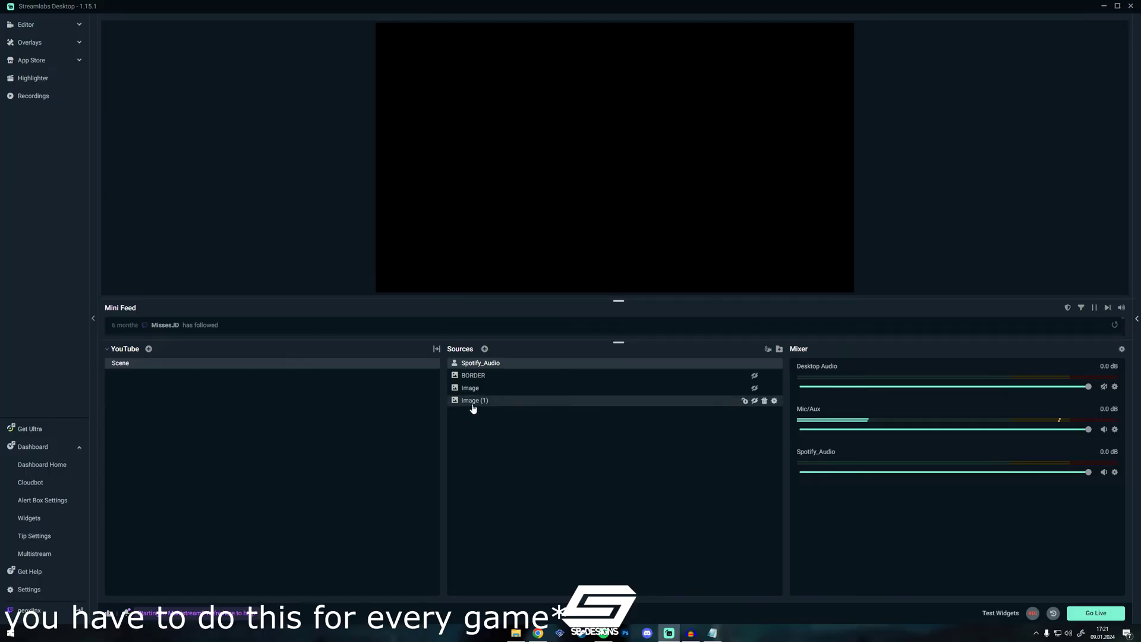
Step: Add a new Application Audio Capture (BETA) source named Game instead of reusing Spotify_Audio
click(484, 349)
scroll(484, 354, down, 5)
scroll(416, 321, up, 2)
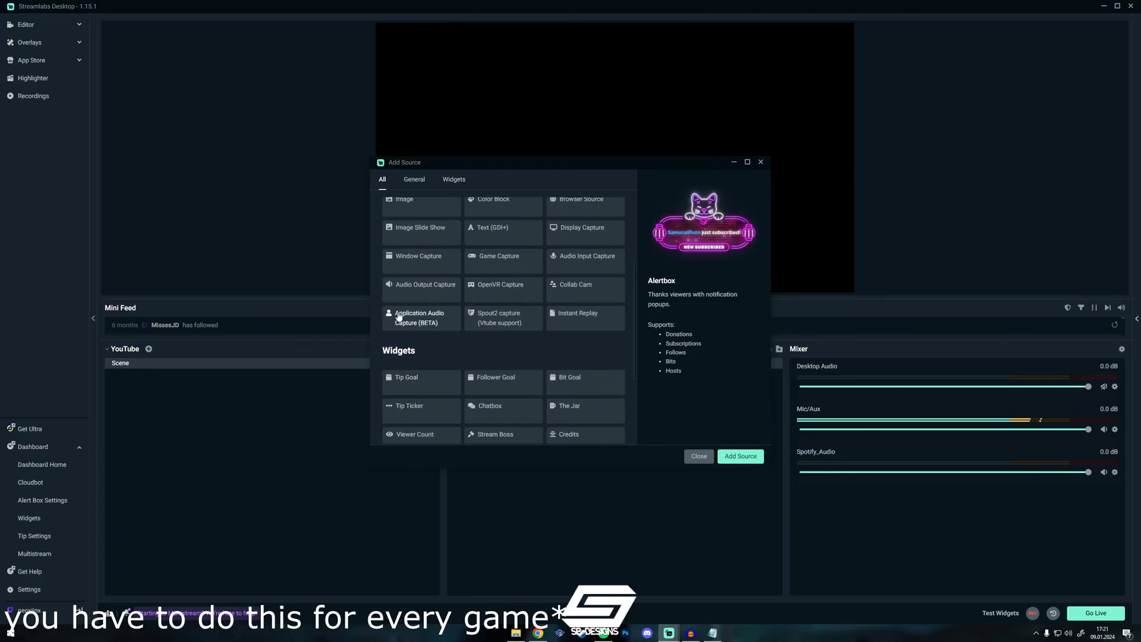
click(436, 323)
click(740, 456)
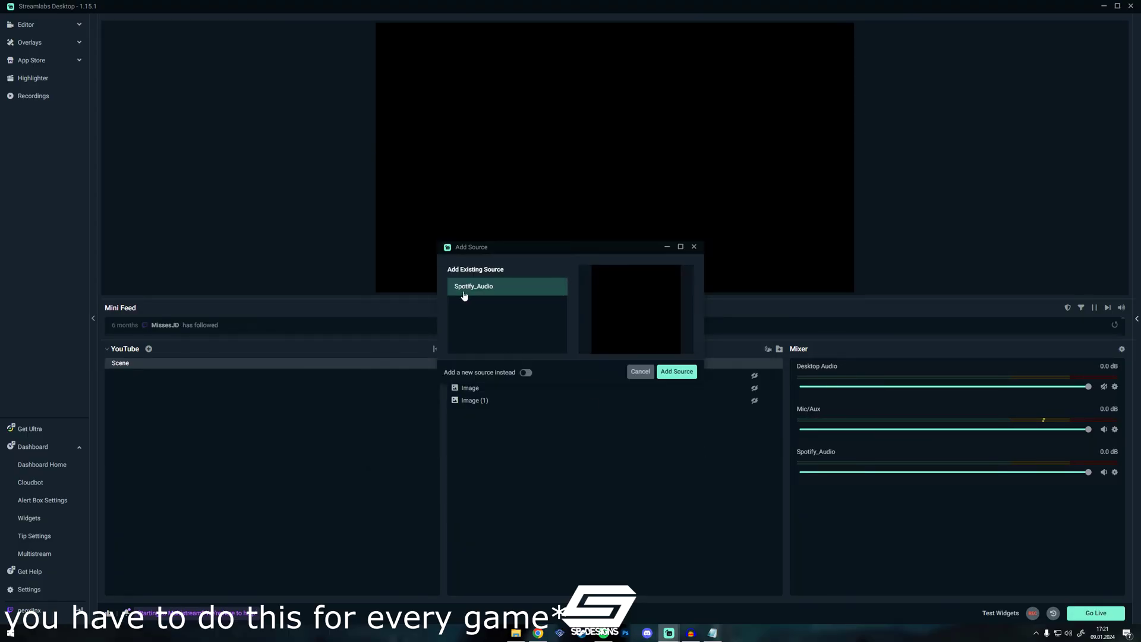
click(526, 373)
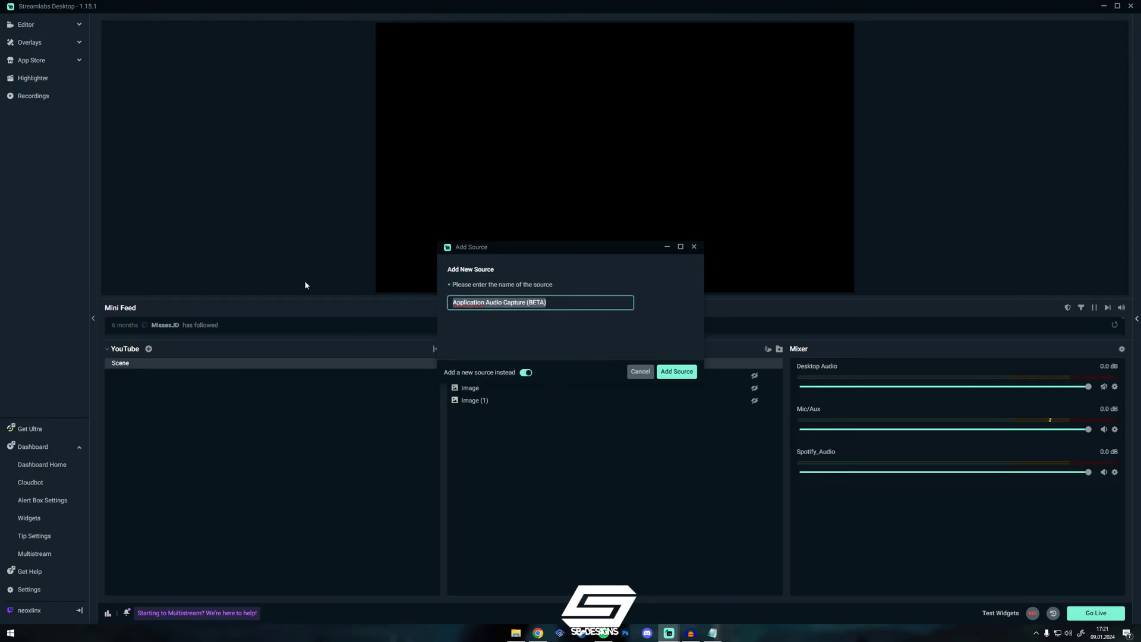
key(BackSpace)
text(Game)
key(Return)
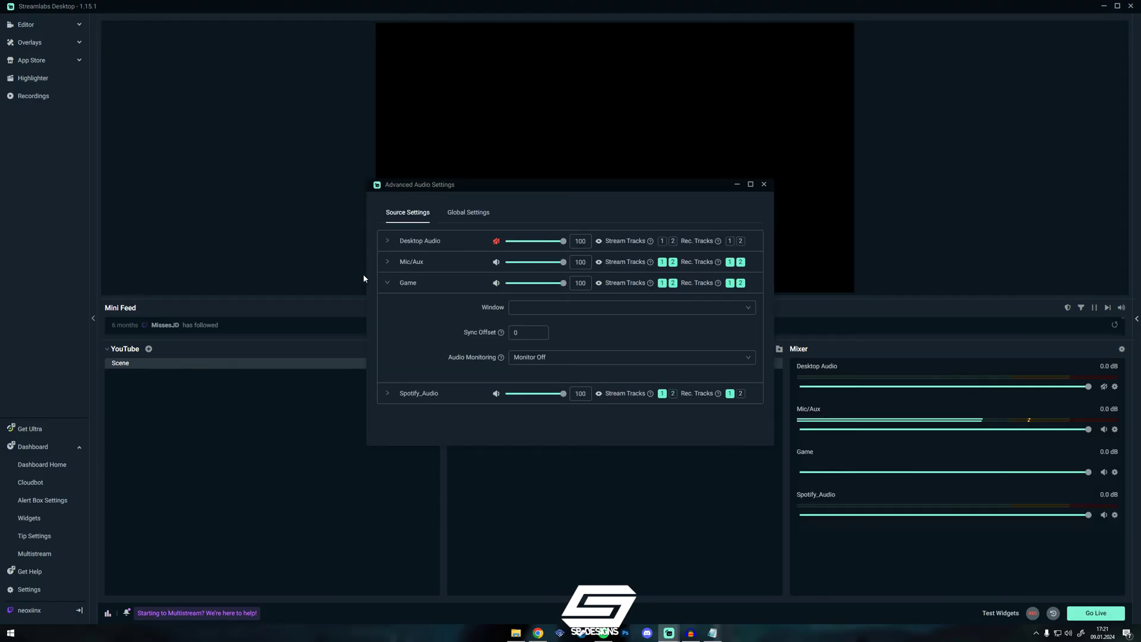
Step: Leave Game with no window selected and on stream tracks 1–2, then collapse its row
click(563, 310)
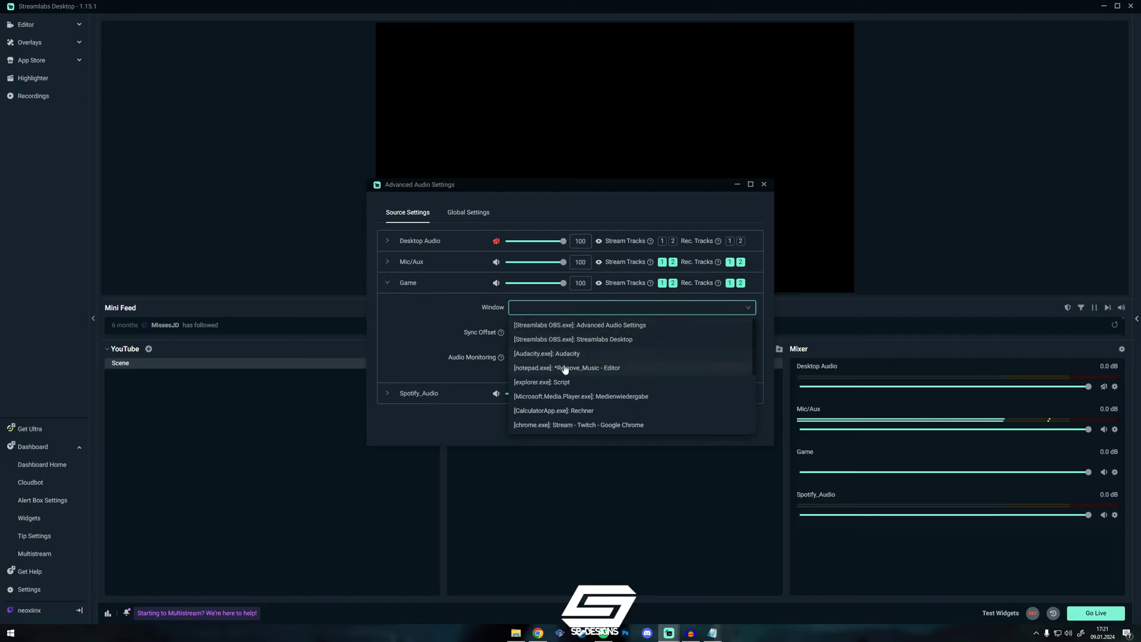
click(635, 308)
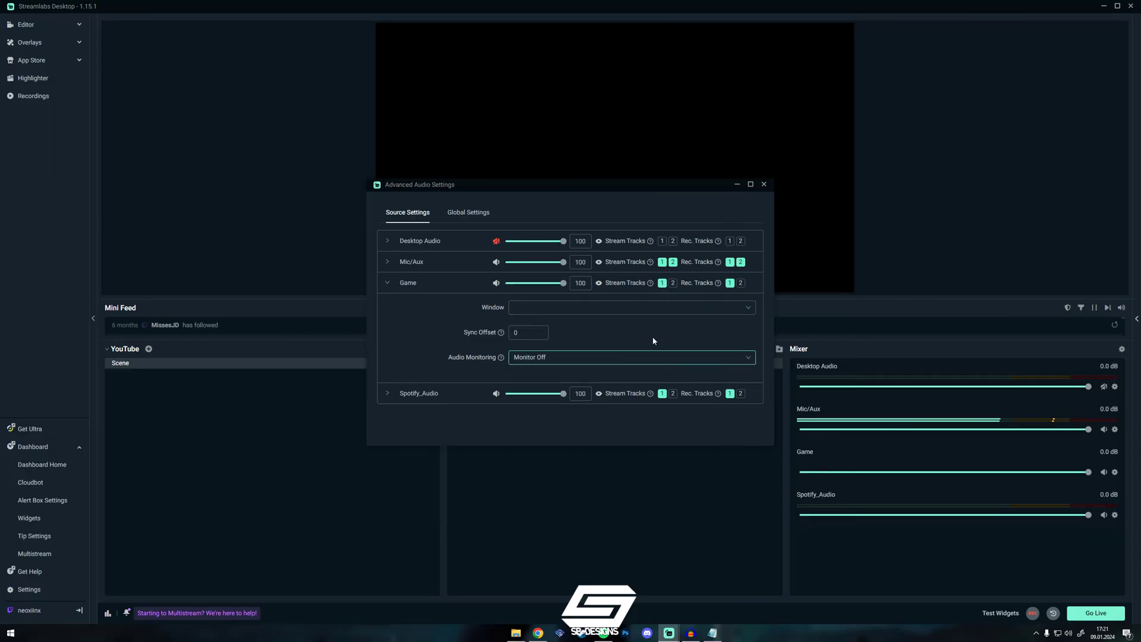
click(673, 283)
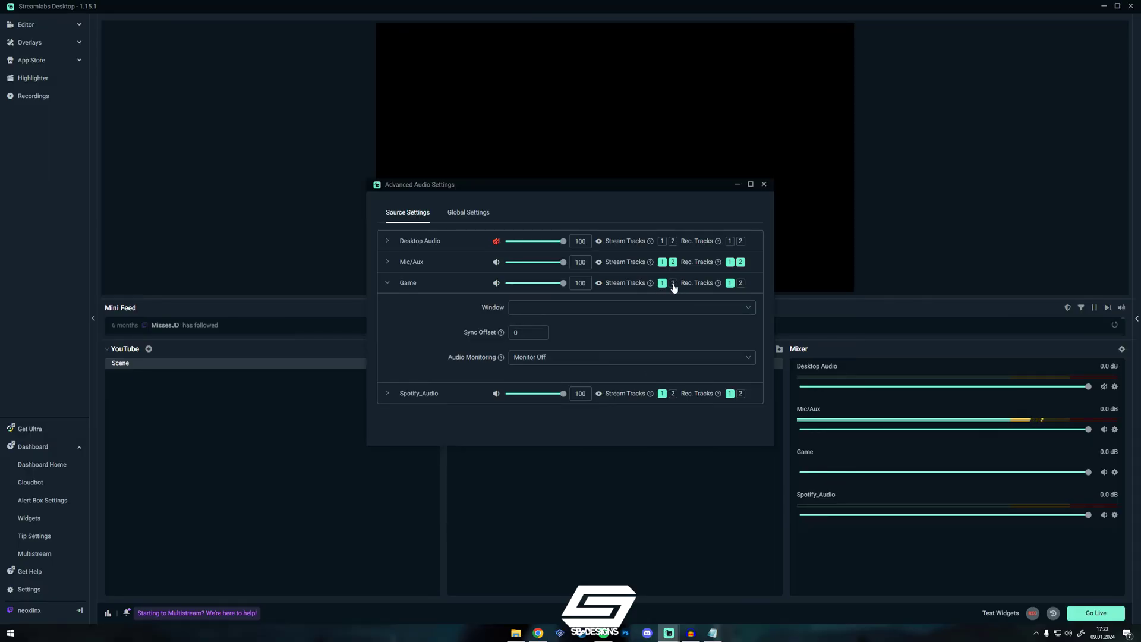
click(673, 283)
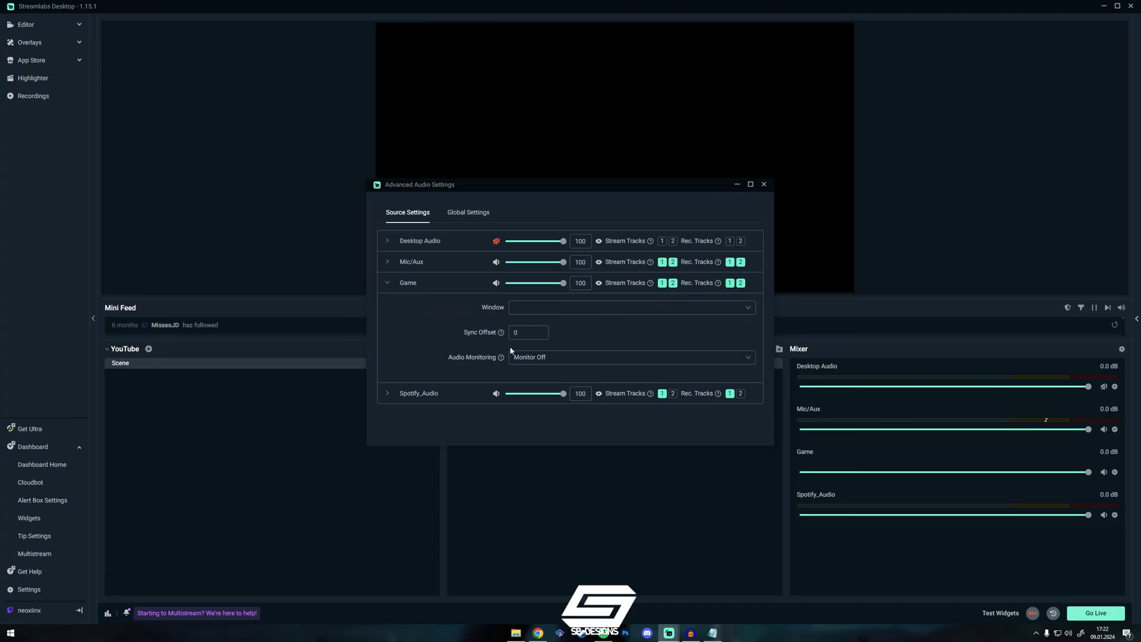
click(388, 283)
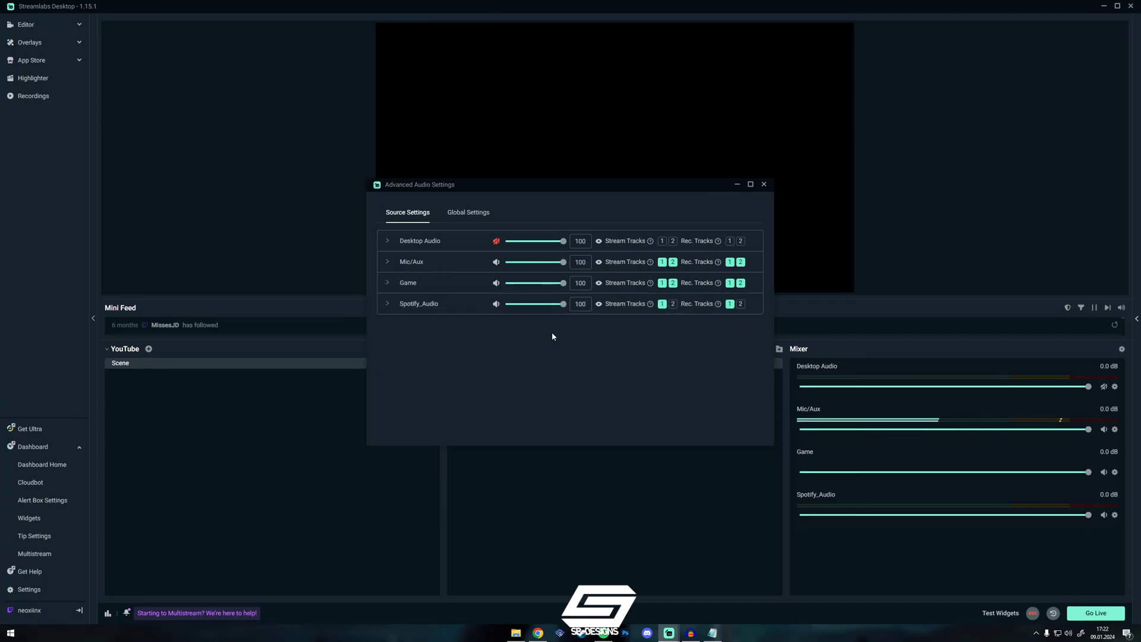